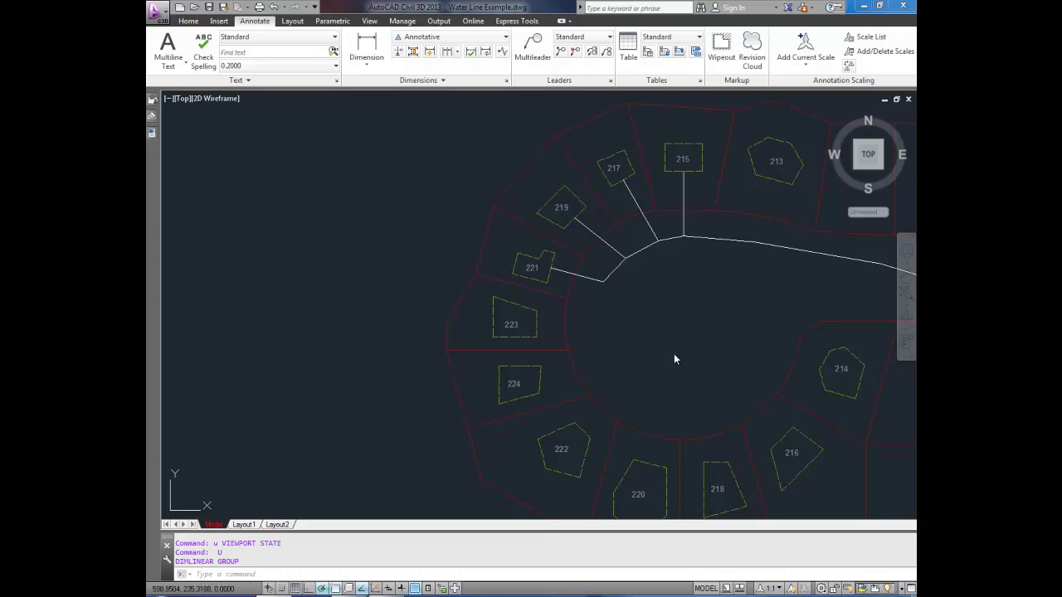
# Pan and zoom in until lots 223 and 224 fill the drawing view.
pyautogui.moveTo(689, 310); pyautogui.dragTo(545, 289, button='middle')
pyautogui.moveTo(632, 314)
pyautogui.mouseDown(button='middle')
pyautogui.moveTo(623, 280)
pyautogui.moveTo(631, 291)
pyautogui.moveTo(484, 343)
pyautogui.moveTo(570, 327)
pyautogui.mouseUp(button='middle')
pyautogui.scroll(4, 461, 336)
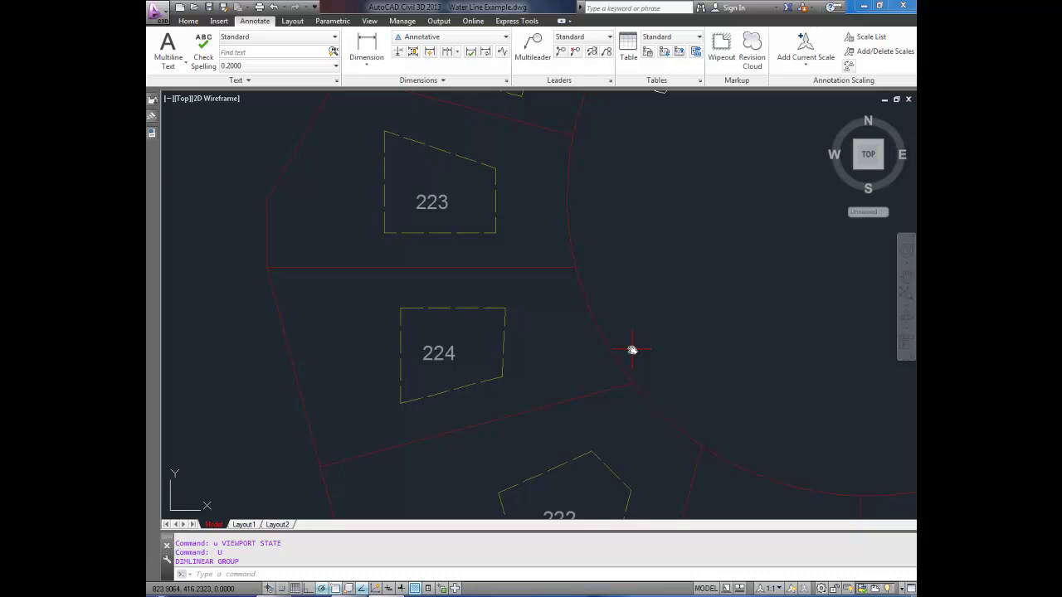
# Measure lot 224's top edge with DIST, giving a distance of 57.3873.
pyautogui.write('dist')
pyautogui.press('Return')
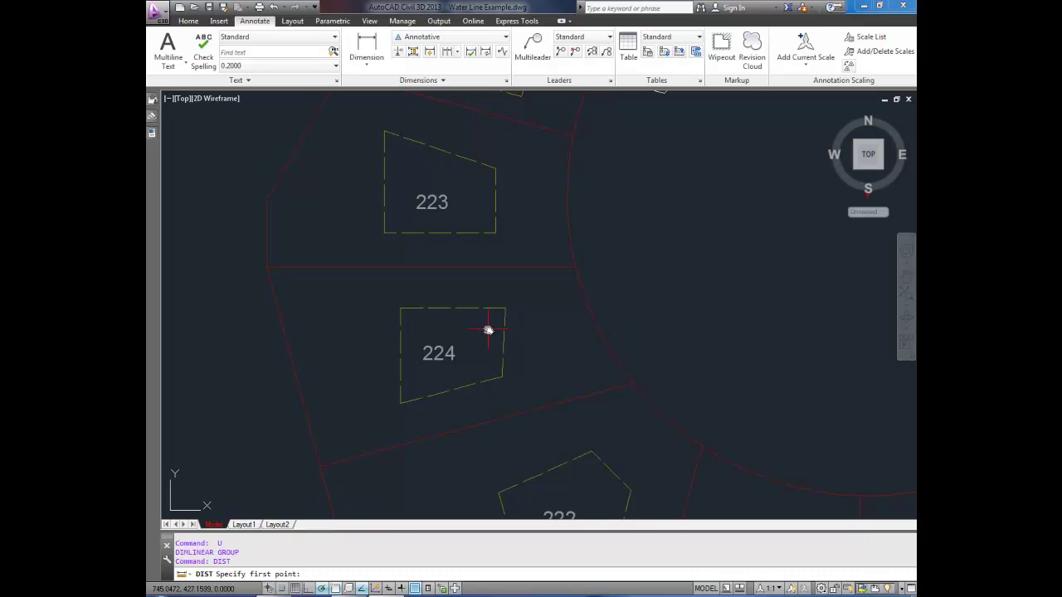
pyautogui.click(504, 309)
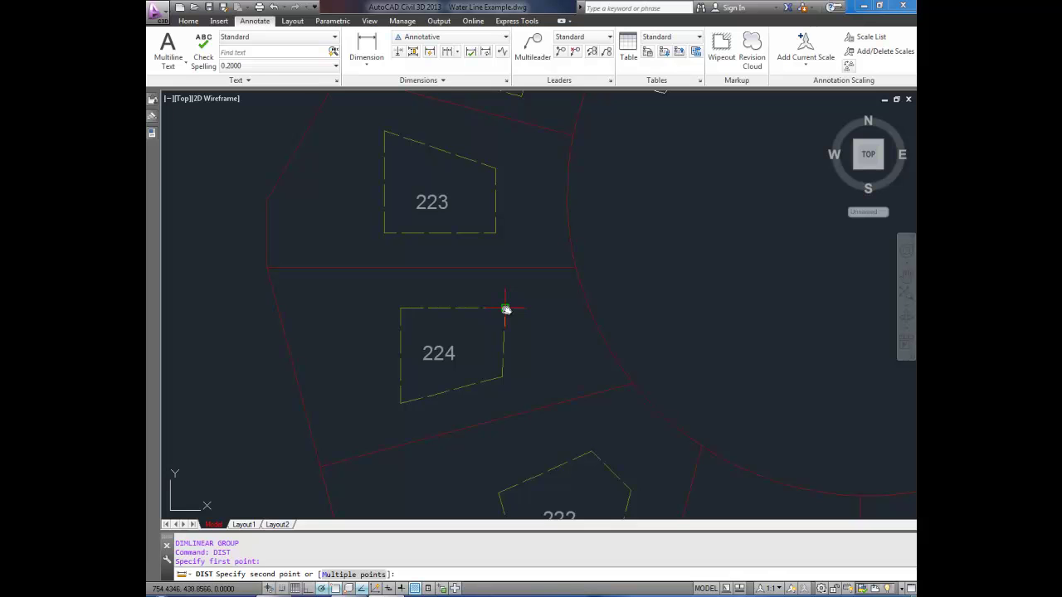
pyautogui.click(400, 309)
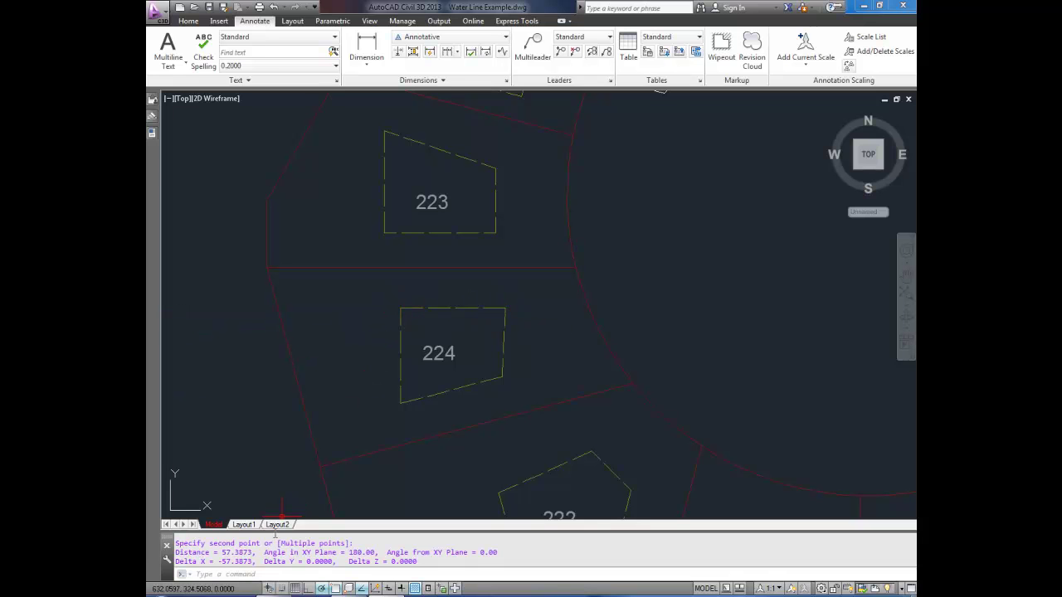
pyautogui.doubleClick(224, 552)
# Add a linear dimension across lot 224's top edge, placed just above the lot.
pyautogui.click(366, 46)
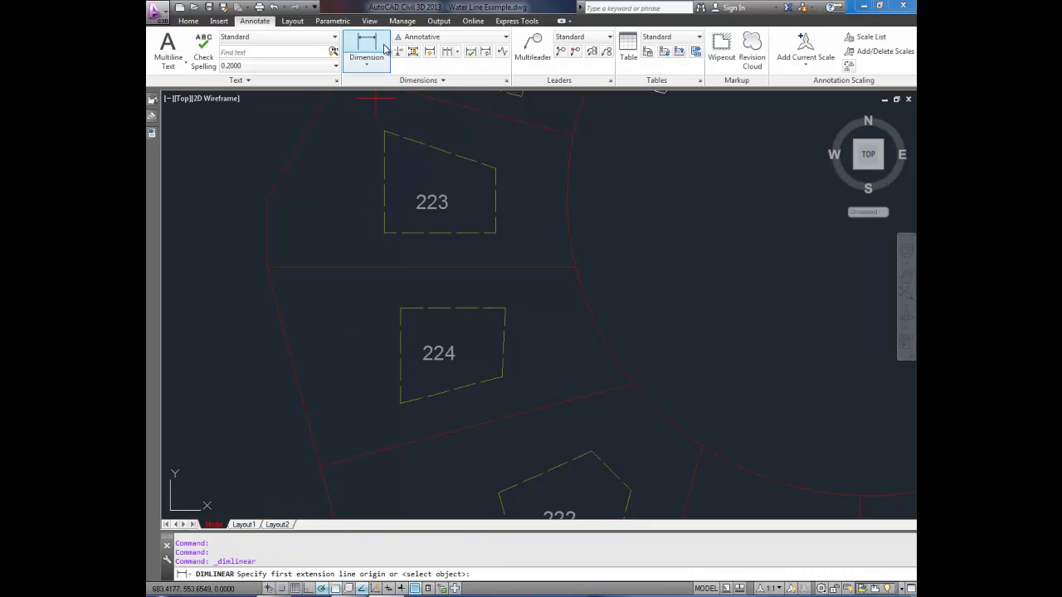
pyautogui.click(400, 308)
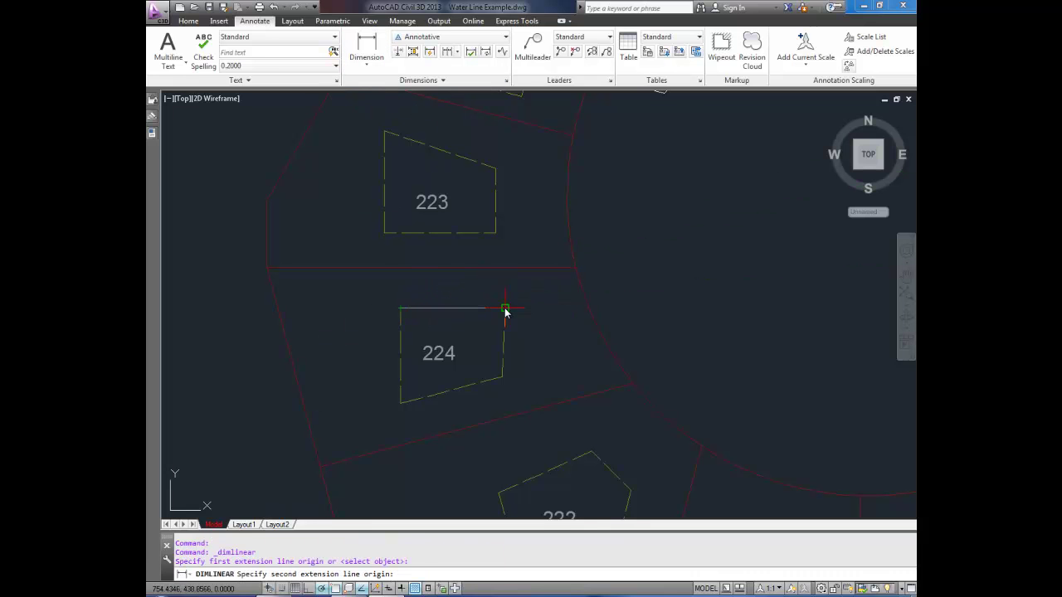
pyautogui.click(504, 308)
pyautogui.click(450, 299)
pyautogui.scroll(5, 452, 302)
pyautogui.scroll(6, 457, 290)
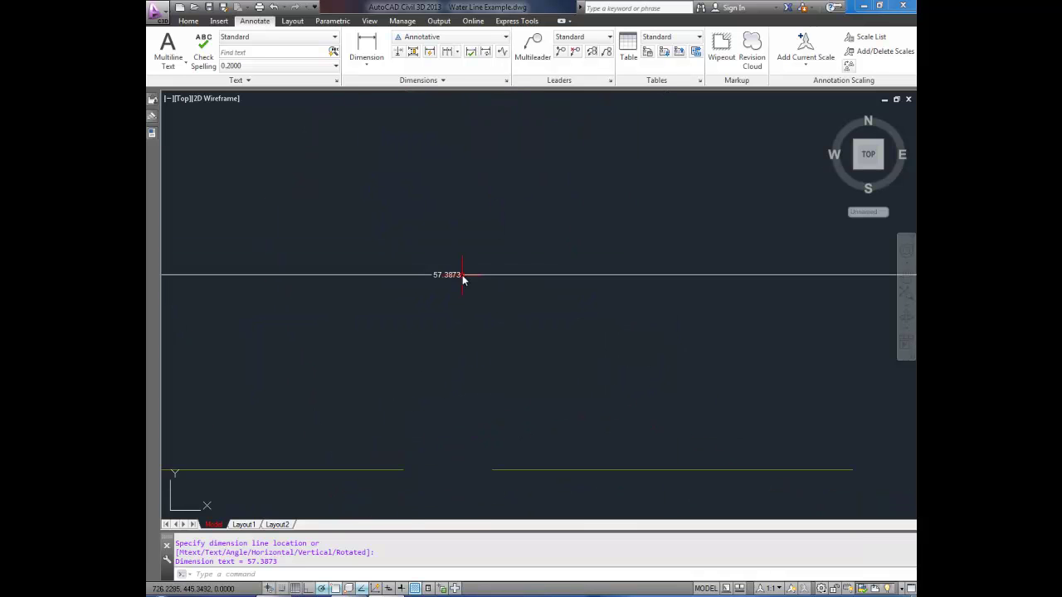
pyautogui.moveTo(444, 287); pyautogui.dragTo(523, 277, button='middle')
# Erase the temporary linear dimension from lot 224 and zoom back out.
pyautogui.click(543, 283)
pyautogui.click(483, 252)
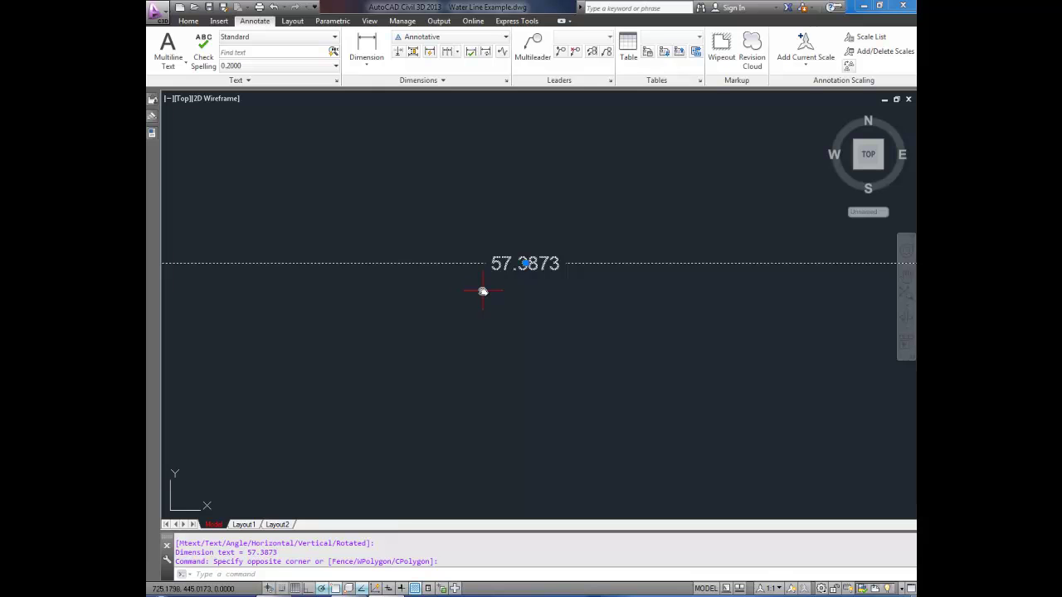
pyautogui.press('Delete')
pyautogui.press('Escape')
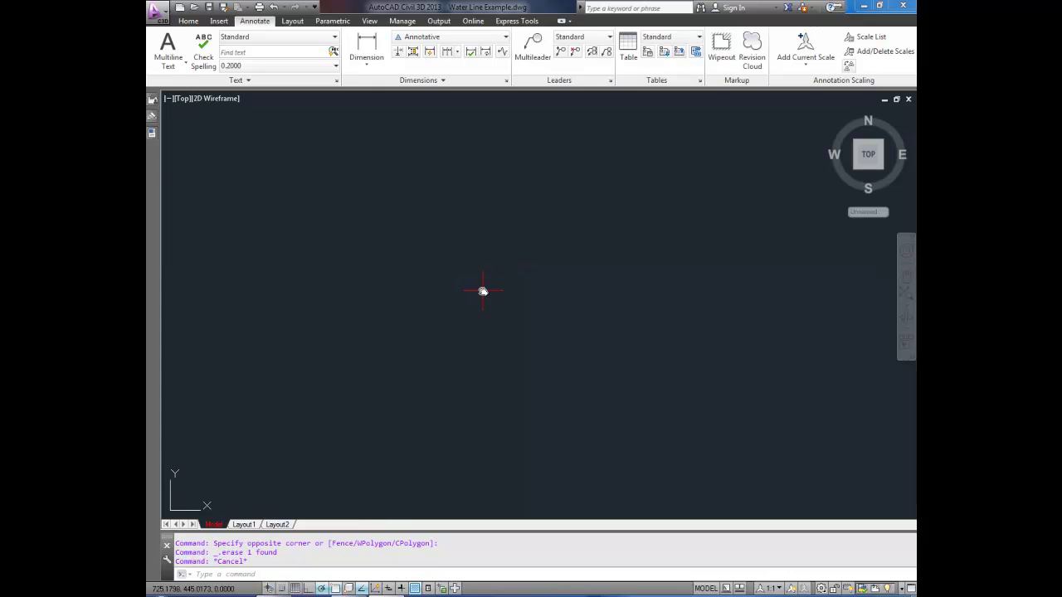
pyautogui.scroll(-3, 531, 295)
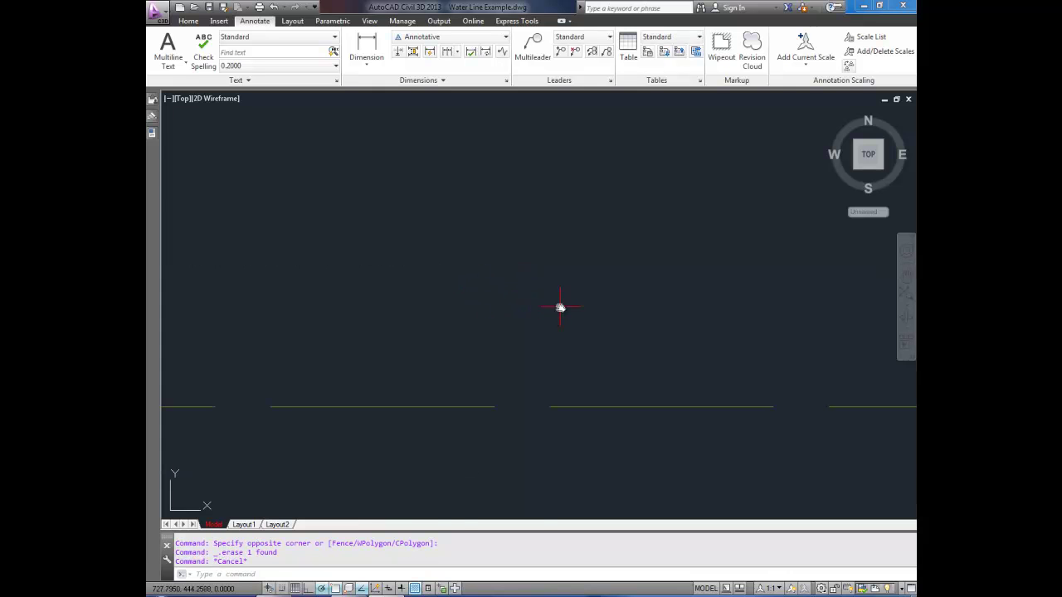
pyautogui.scroll(-6, 572, 320)
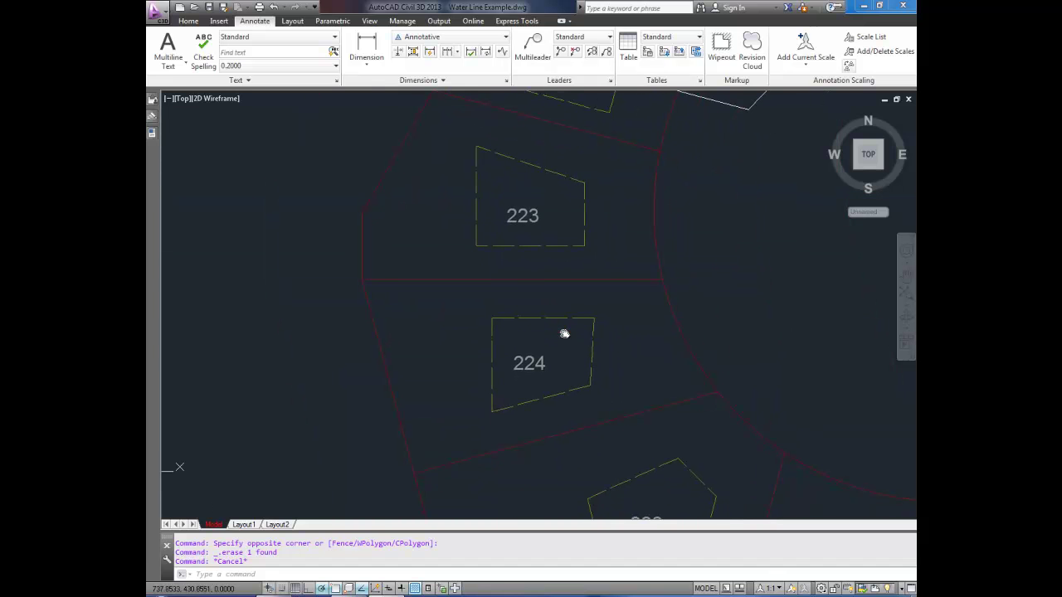
# Enter the -DWGUNITS command at the command line.
pyautogui.moveTo(592, 325)
pyautogui.moveTo(486, 358)
pyautogui.write('-')
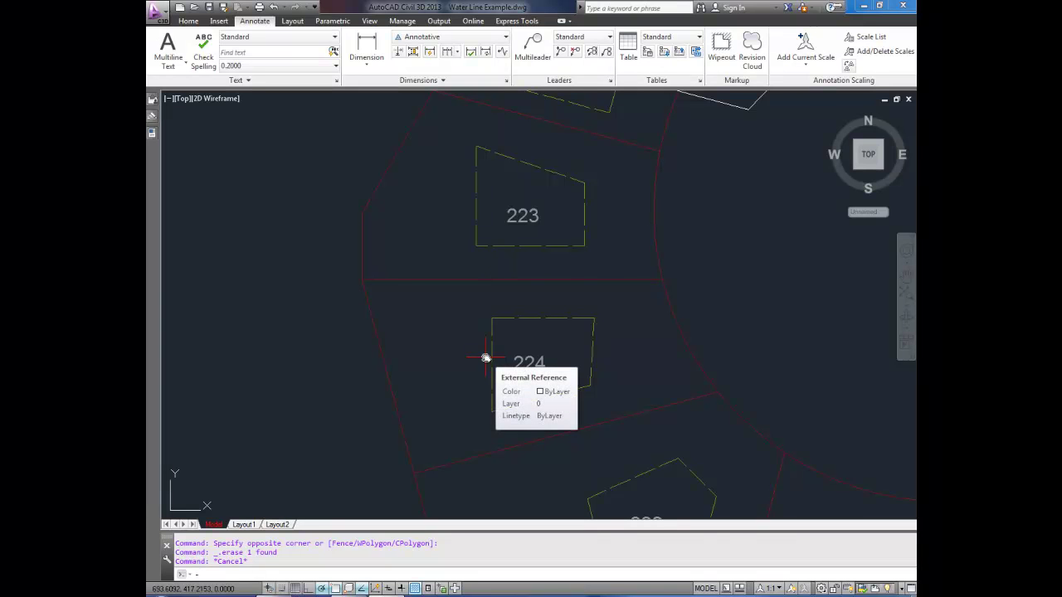
pyautogui.write('dw')
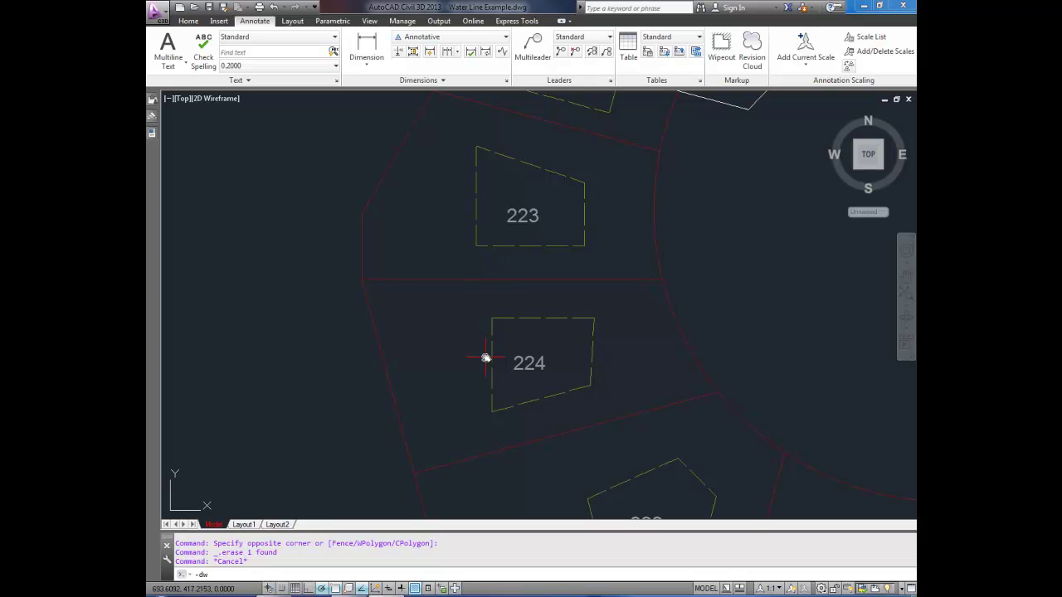
pyautogui.write('g')
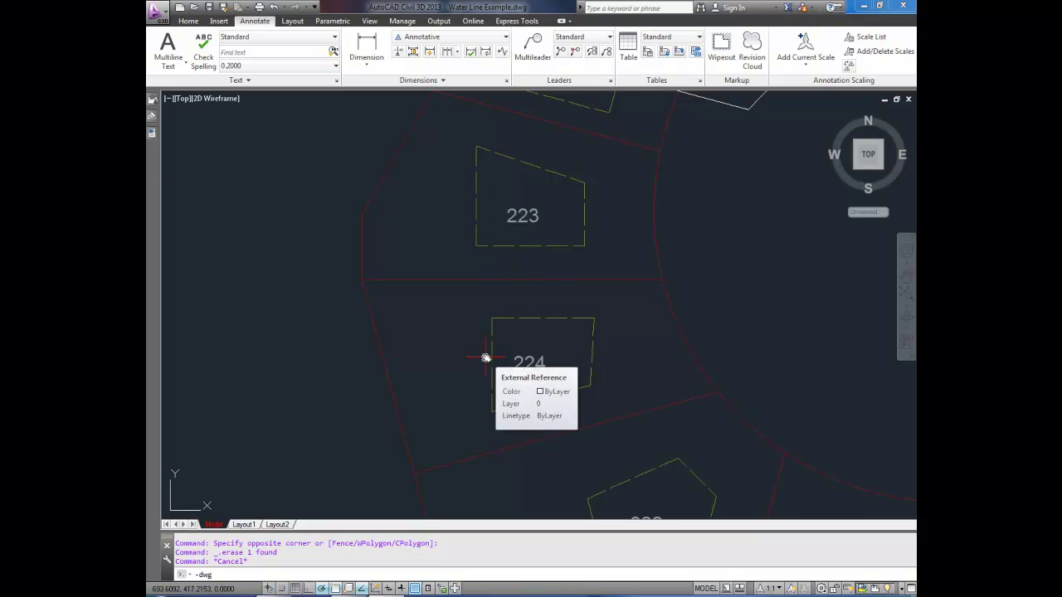
pyautogui.write('un')
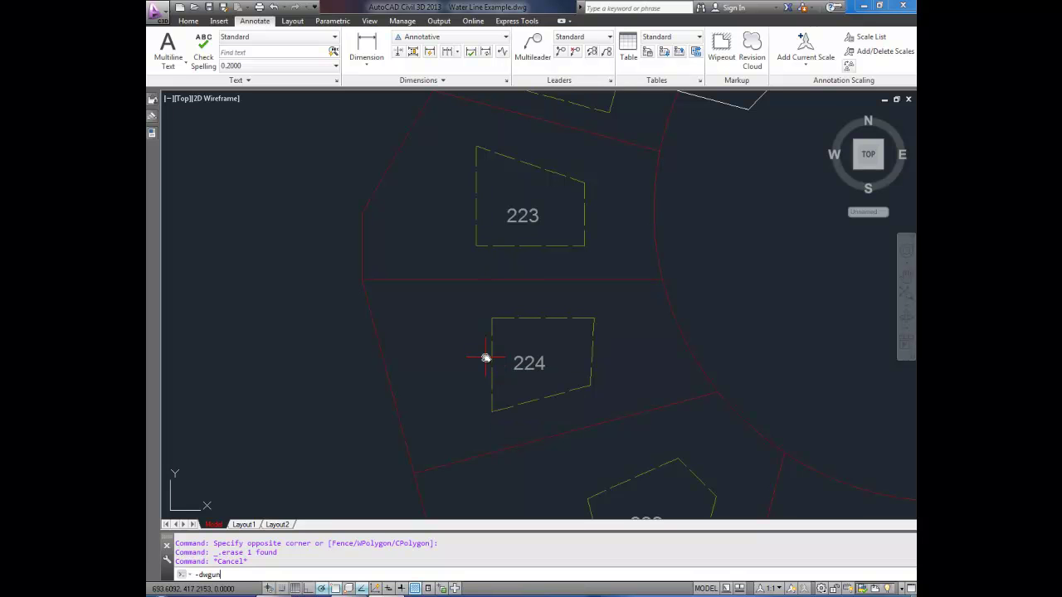
pyautogui.write('itsts')
# Choose option 6, Meters, as the drawing's new length unit, replacing Feet.
pyautogui.press('Return')
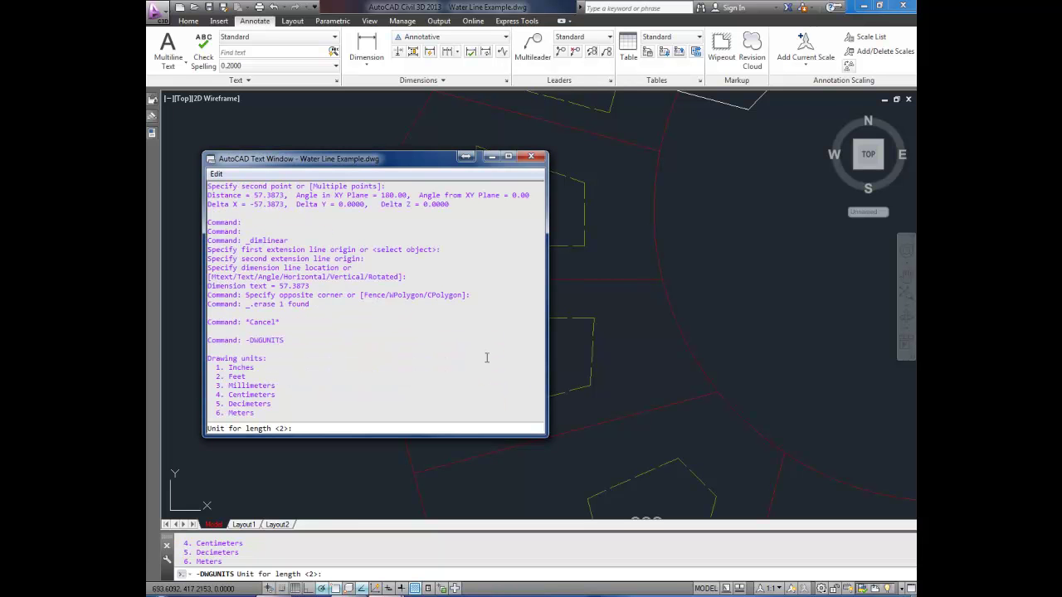
pyautogui.moveTo(311, 159); pyautogui.dragTo(408, 153)
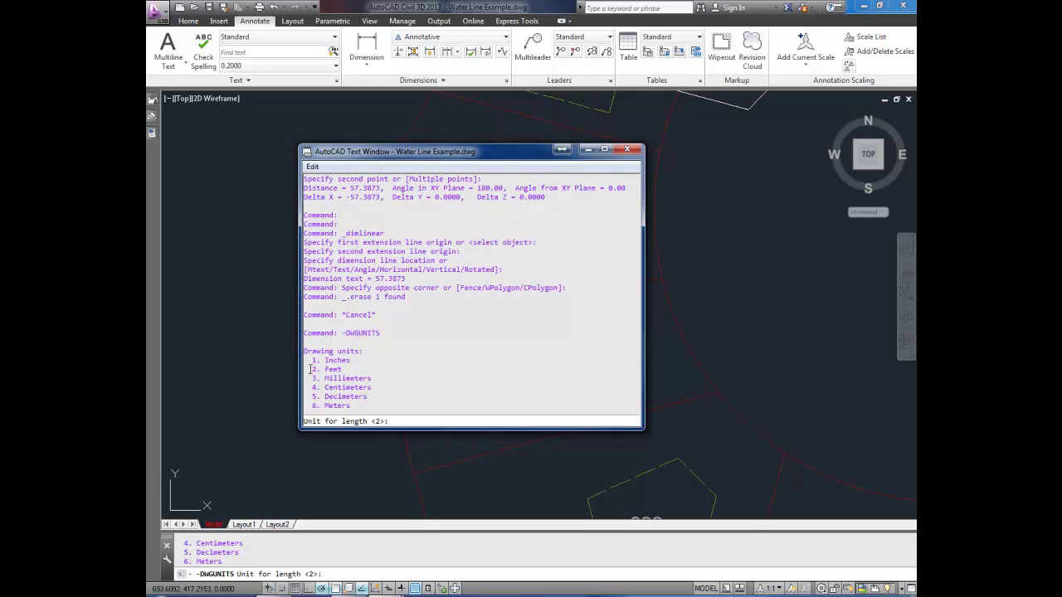
pyautogui.moveTo(306, 369); pyautogui.dragTo(344, 370)
pyautogui.moveTo(312, 360); pyautogui.dragTo(324, 360)
pyautogui.write('1')
pyautogui.press('BackSpace')
pyautogui.write('6')
pyautogui.press('Return')
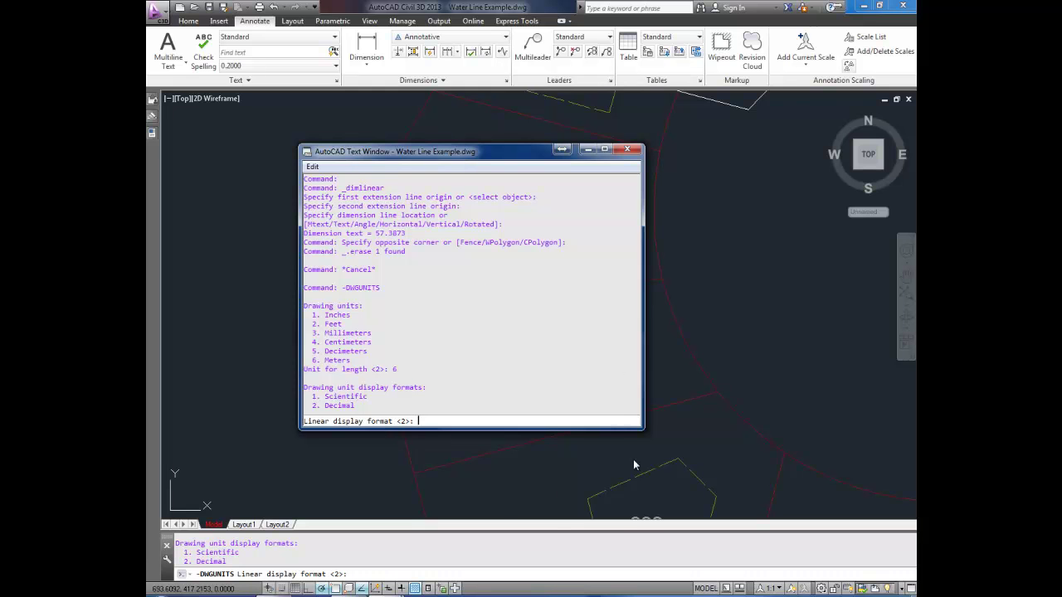
# Choose Decimal format and keep precision 4, insert scaling and INSUNITS matching.
pyautogui.write('2')
pyautogui.press('Return')
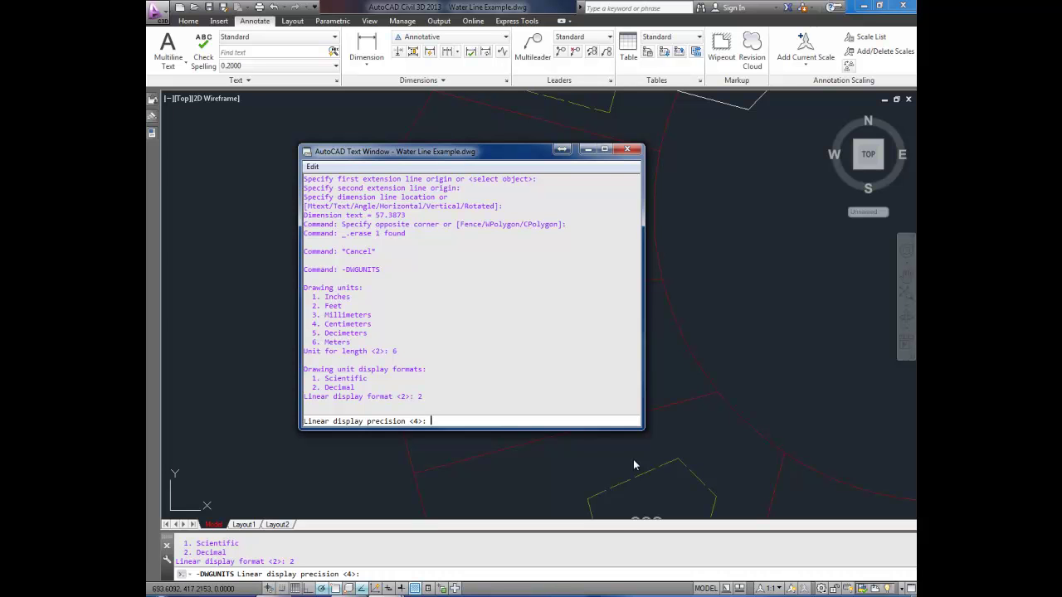
pyautogui.press('Return')
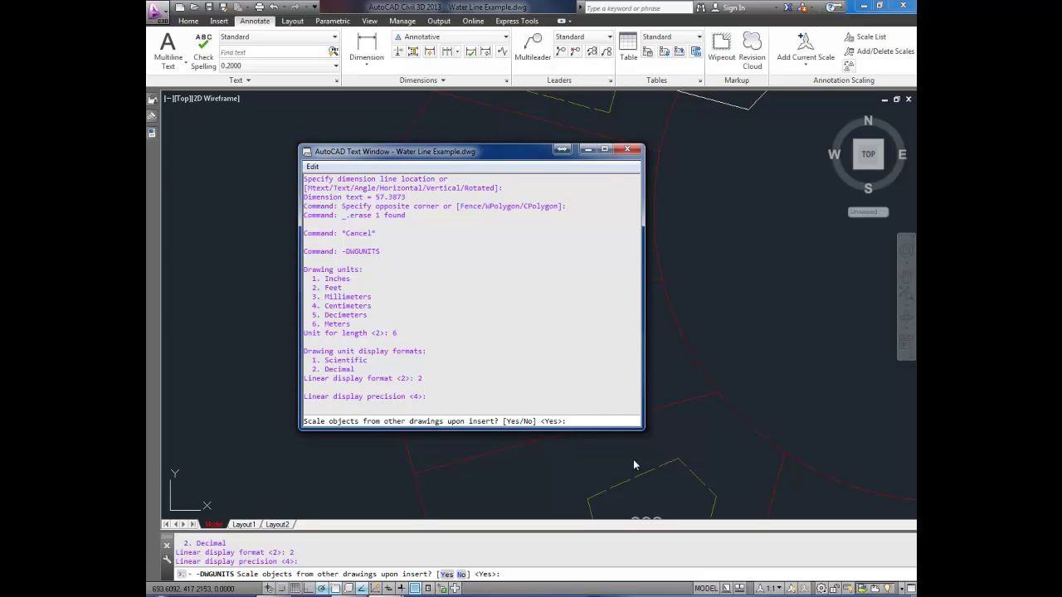
pyautogui.press('Return')
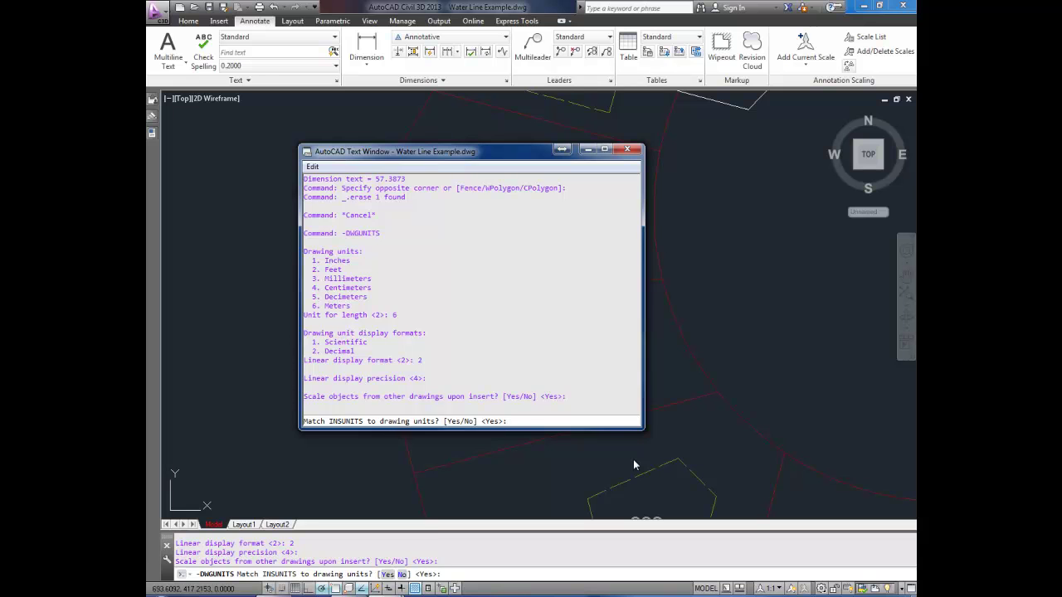
pyautogui.press('Return')
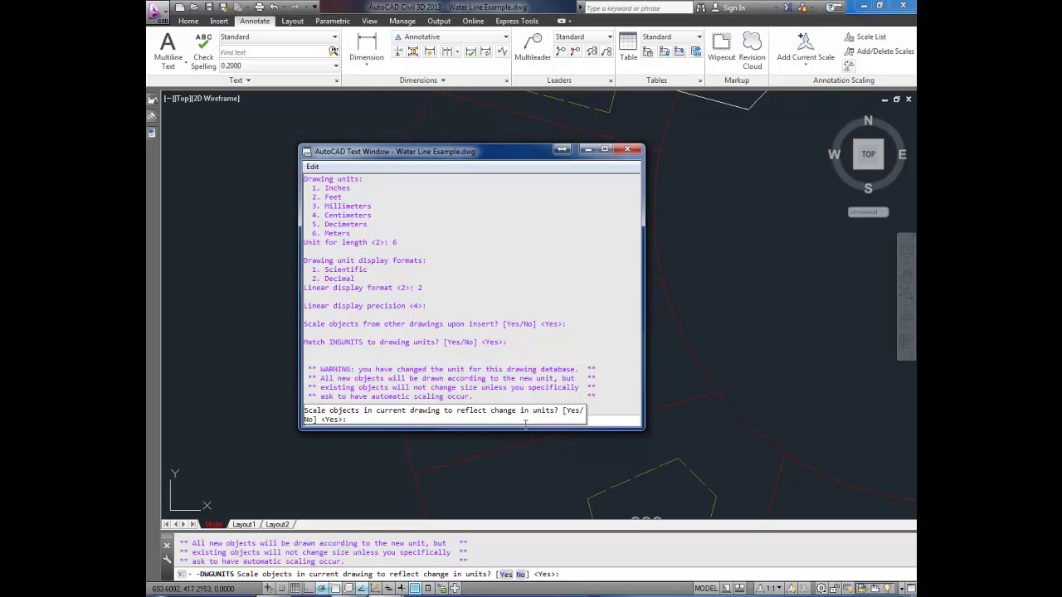
# Rescale all existing model space and paper space objects to meters.
pyautogui.moveTo(454, 153)
pyautogui.mouseDown()
pyautogui.moveTo(416, 105)
pyautogui.moveTo(390, 15)
pyautogui.mouseUp()
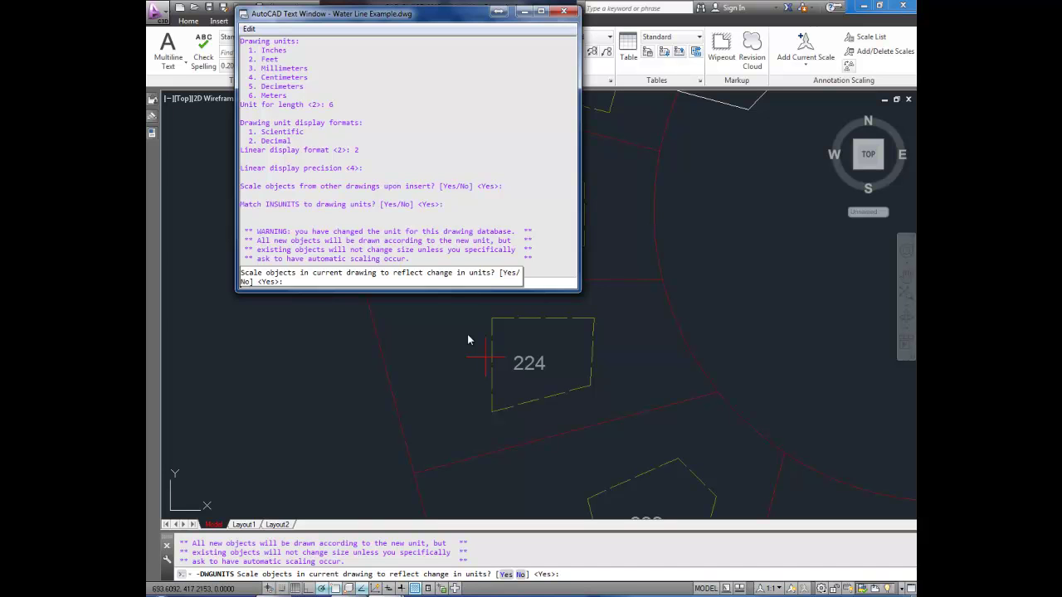
pyautogui.press('Return')
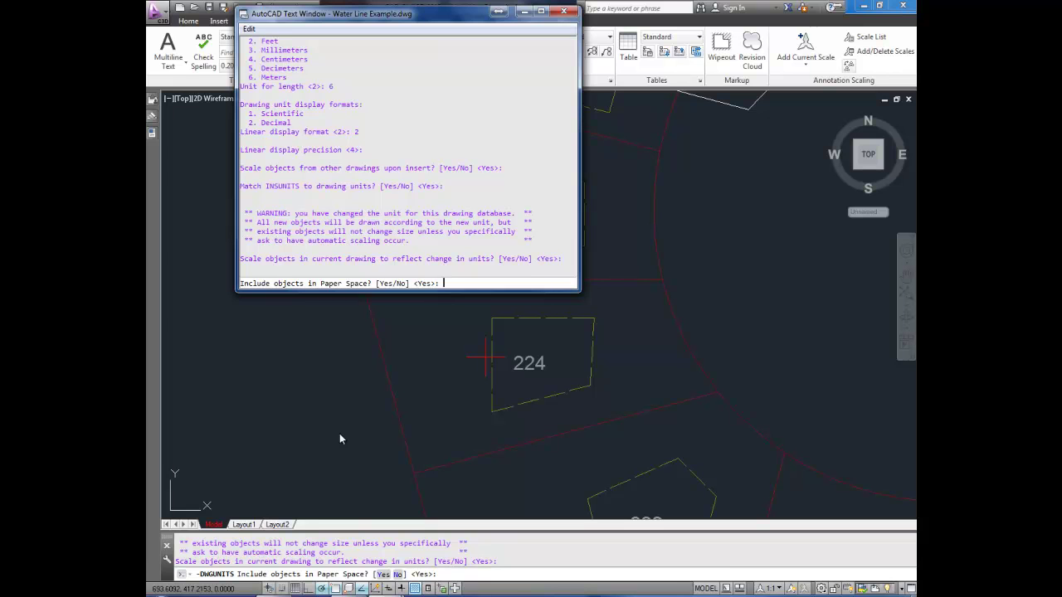
pyautogui.press('Return')
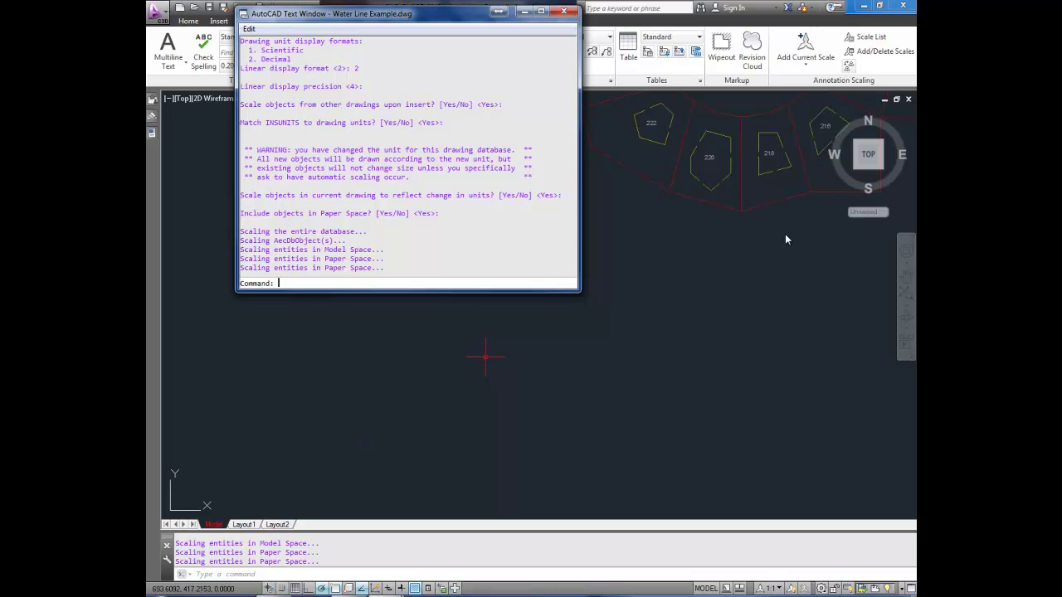
# Measure lot 224's rescaled top edge with DIST, now reading 17.4917.
pyautogui.press('F2')
pyautogui.moveTo(661, 277); pyautogui.dragTo(624, 290, button='middle')
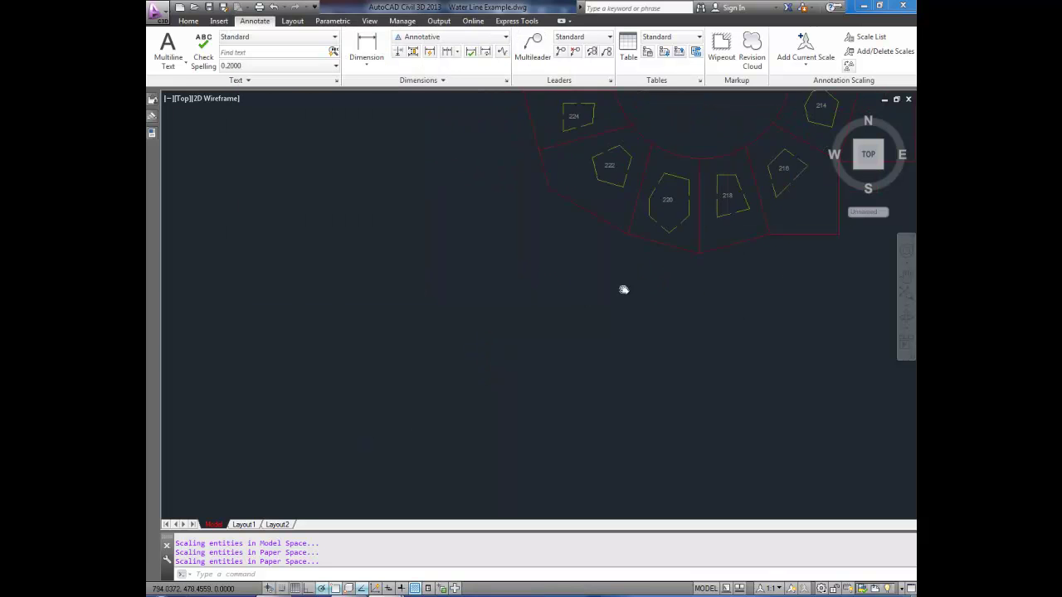
pyautogui.scroll(-5, 615, 307)
pyautogui.scroll(6, 480, 303)
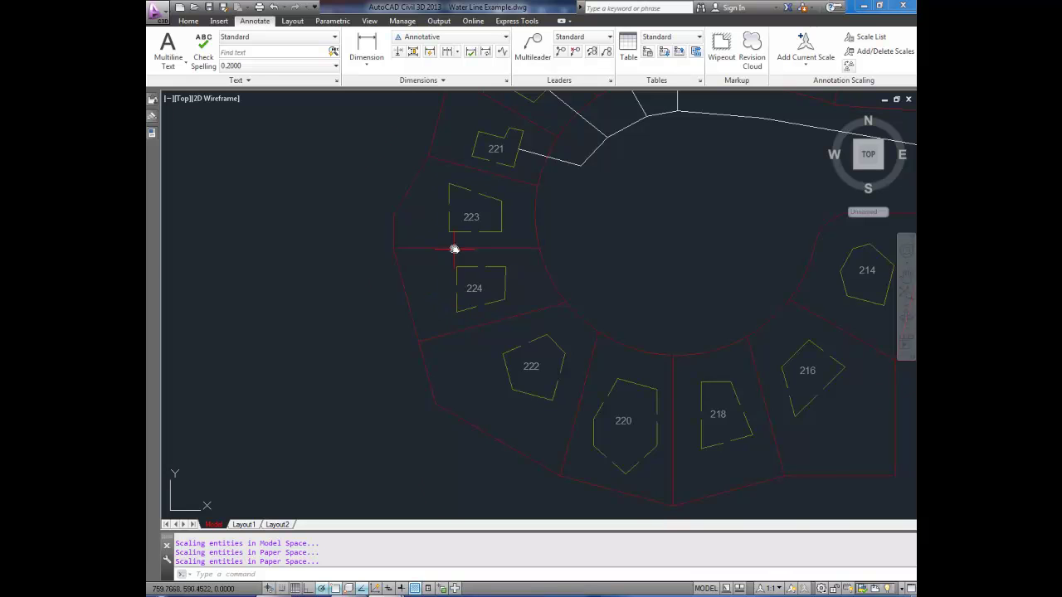
pyautogui.scroll(2, 484, 254)
pyautogui.write('Di')
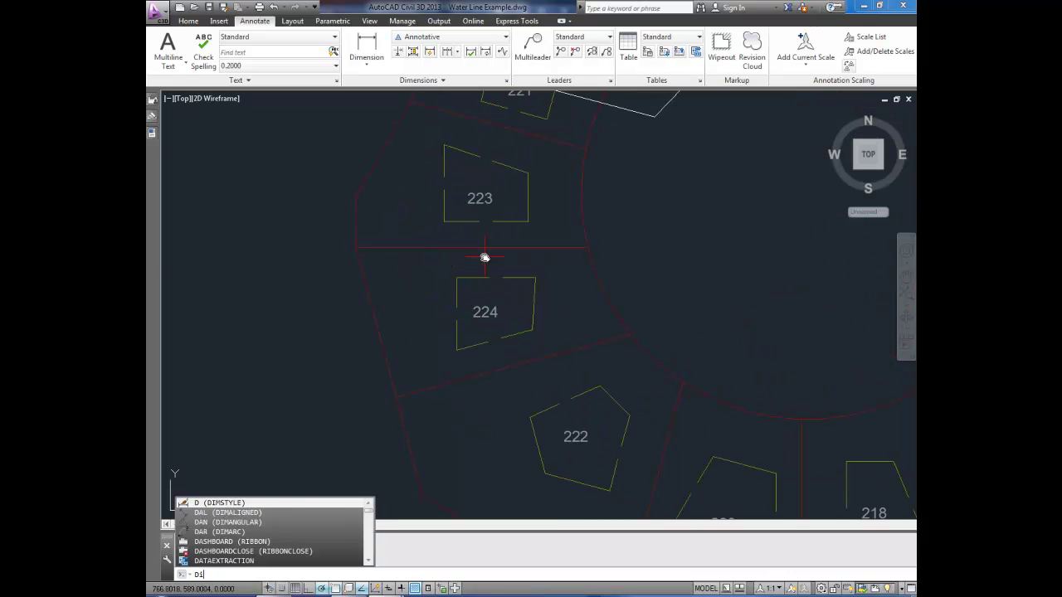
pyautogui.write('st')
pyautogui.press('Return')
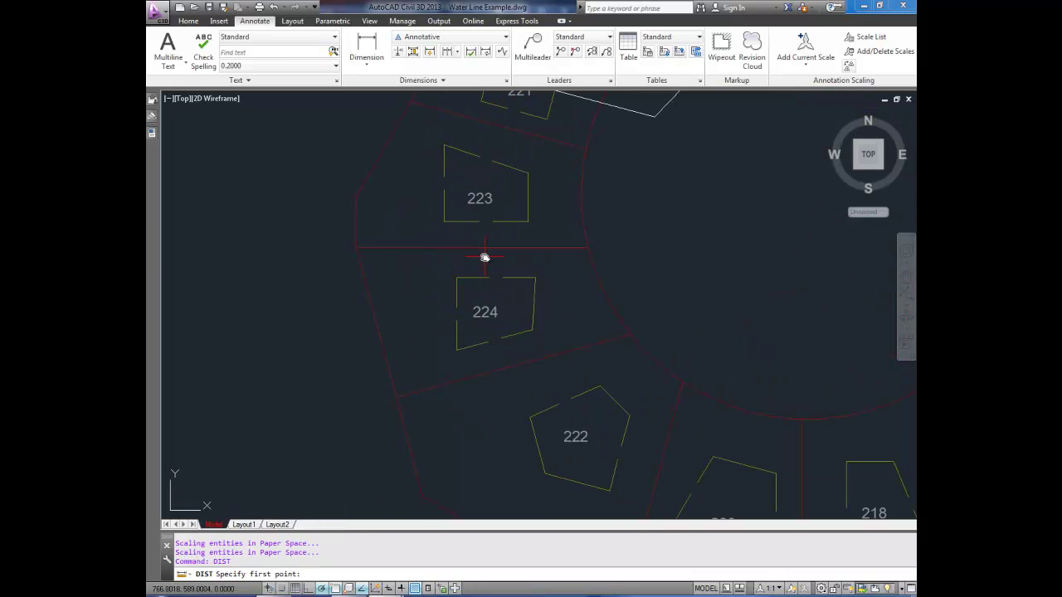
pyautogui.click(457, 278)
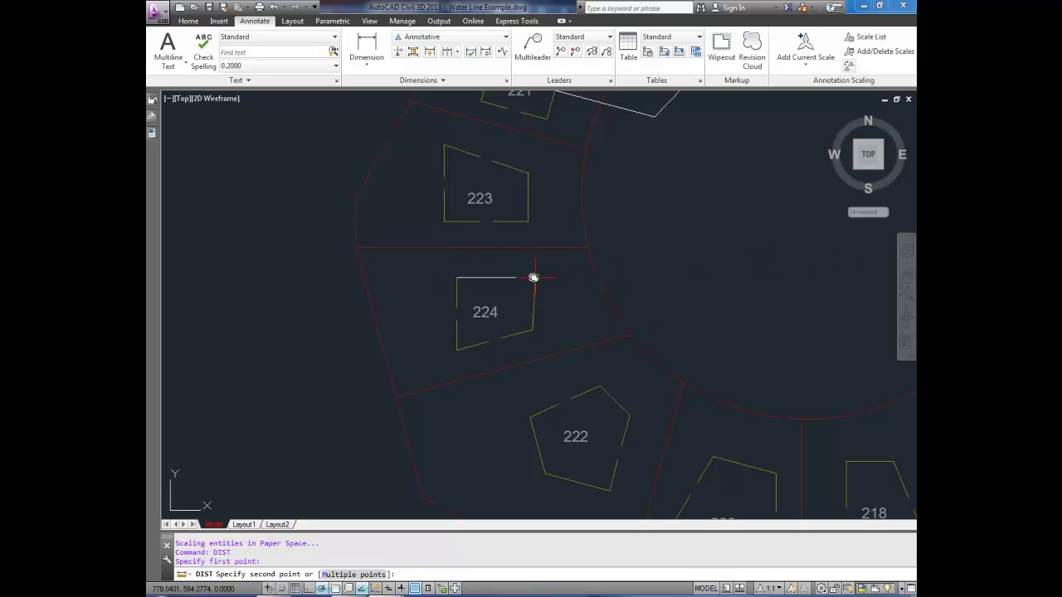
pyautogui.click(533, 277)
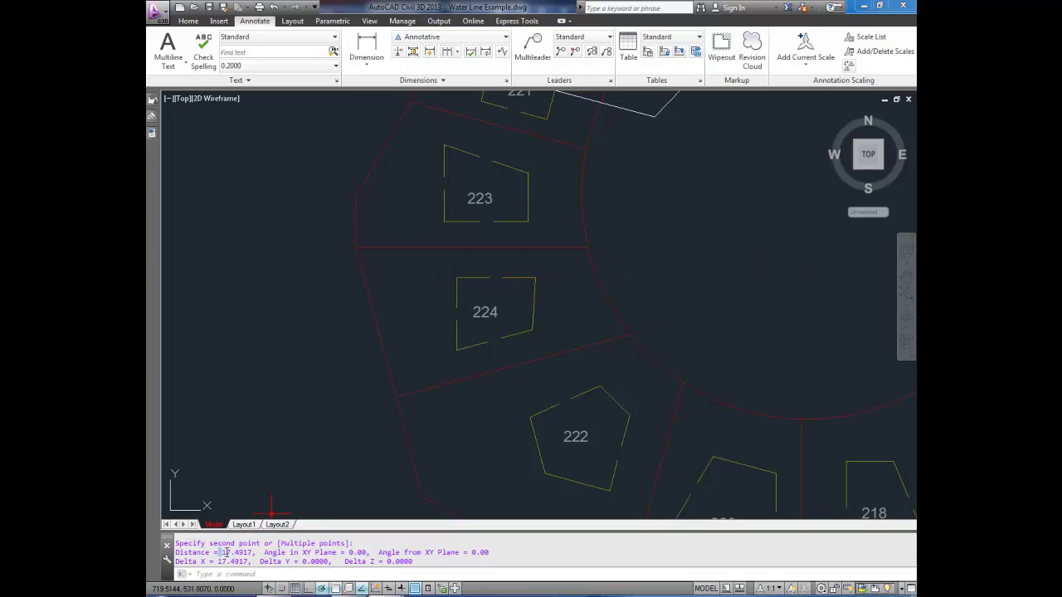
pyautogui.moveTo(226, 552); pyautogui.dragTo(241, 551)
pyautogui.moveTo(434, 327); pyautogui.dragTo(435, 364, button='middle')
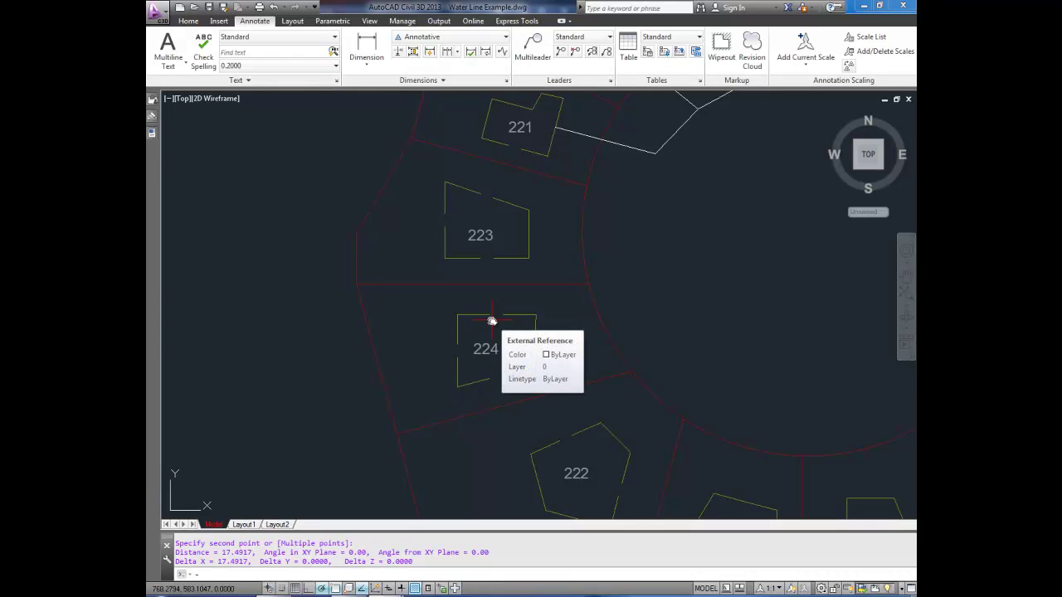
# Rerun -DWGUNITS to confirm Meters (option 6) is now the current length unit.
pyautogui.write('dw')
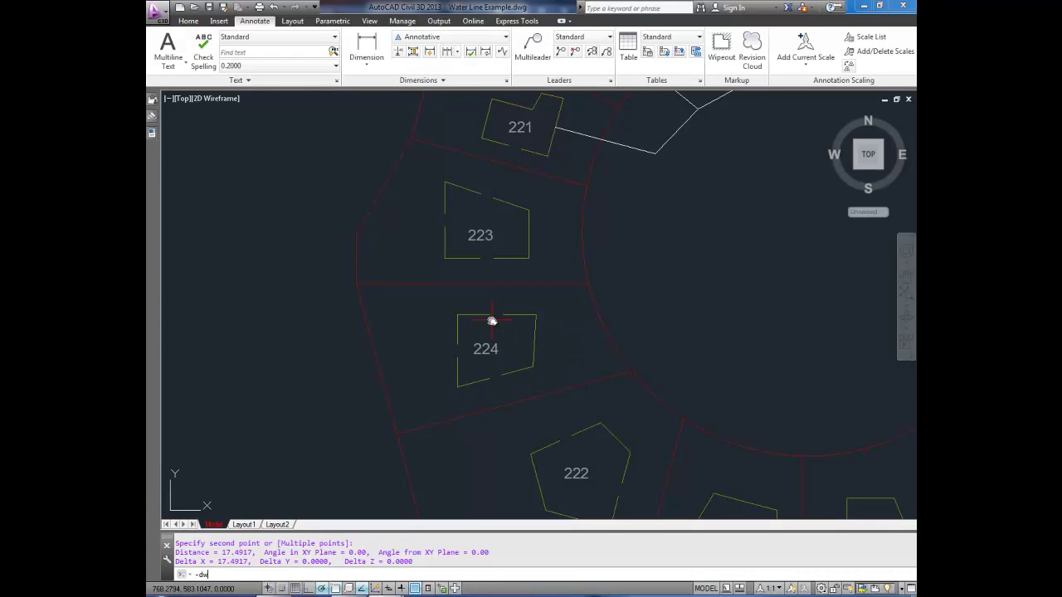
pyautogui.write('gunitsunits')
pyautogui.press('Return')
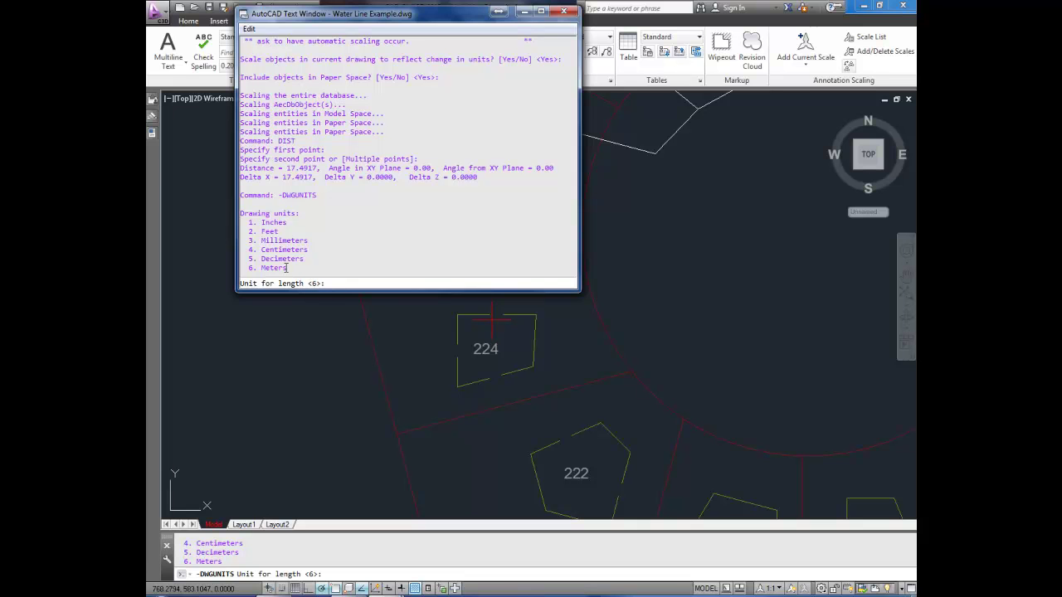
pyautogui.moveTo(287, 268); pyautogui.dragTo(254, 267)
pyautogui.click(278, 232)
pyautogui.moveTo(372, 18); pyautogui.dragTo(469, 123)
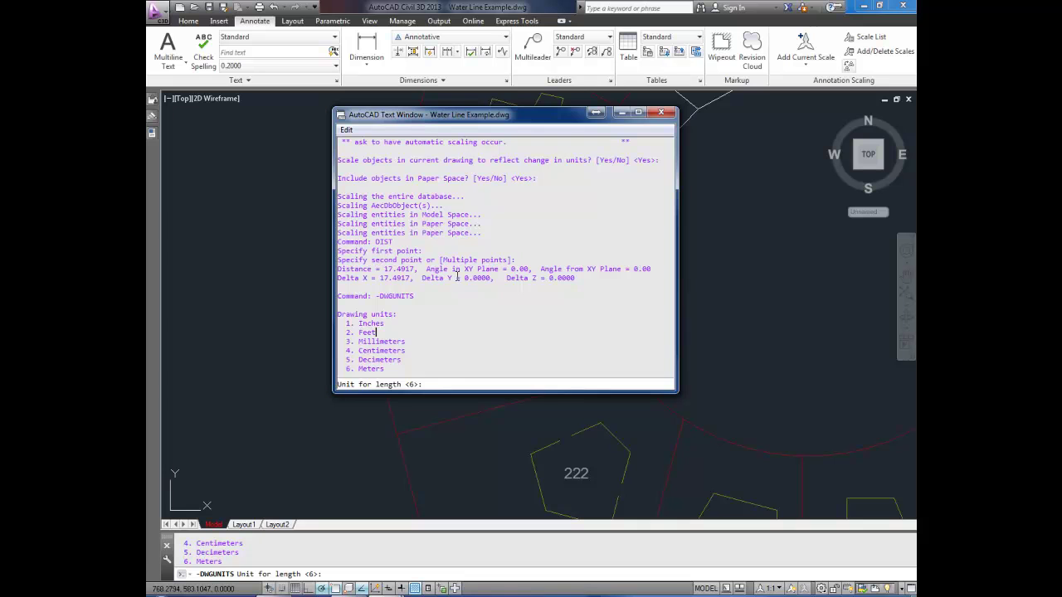